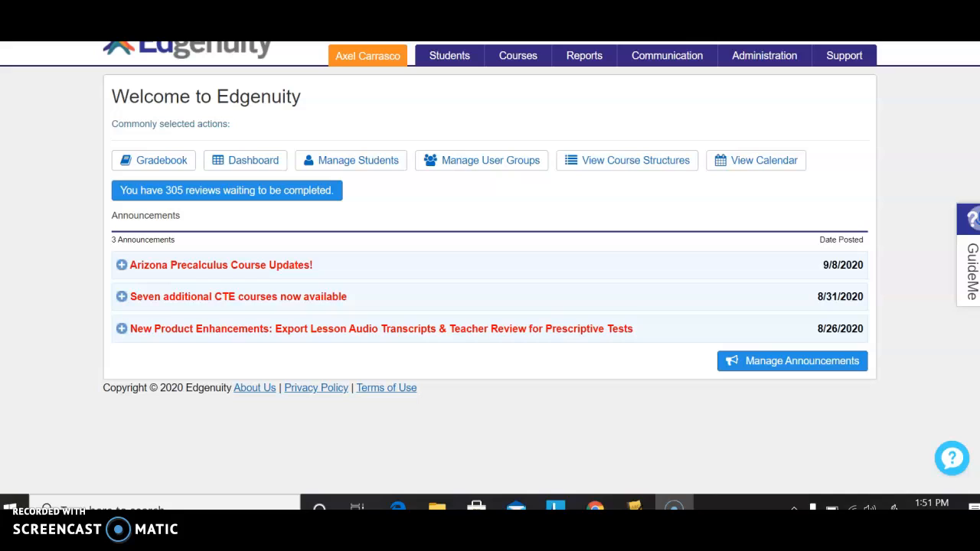
# Open the page for managing student classes.
pyautogui.click(449, 64)
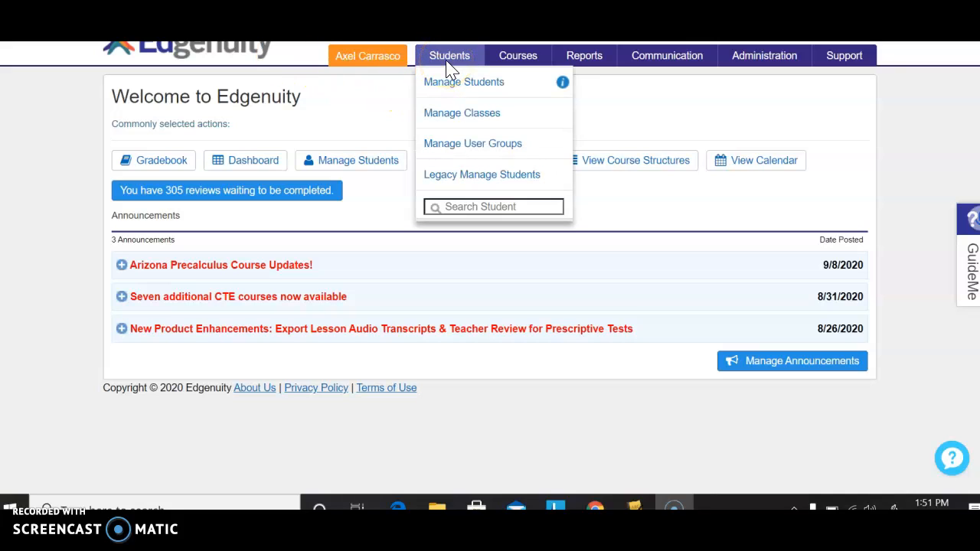
pyautogui.click(445, 122)
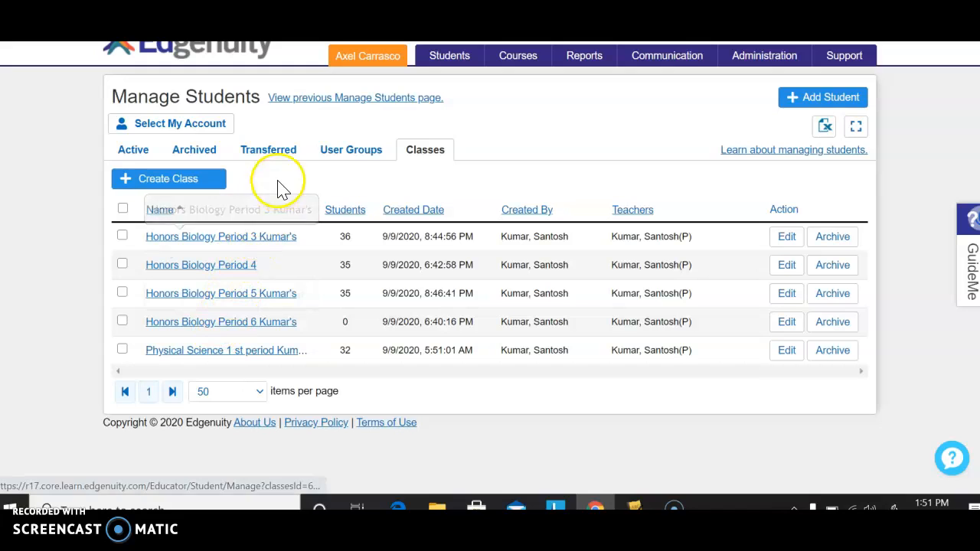
pyautogui.click(205, 184)
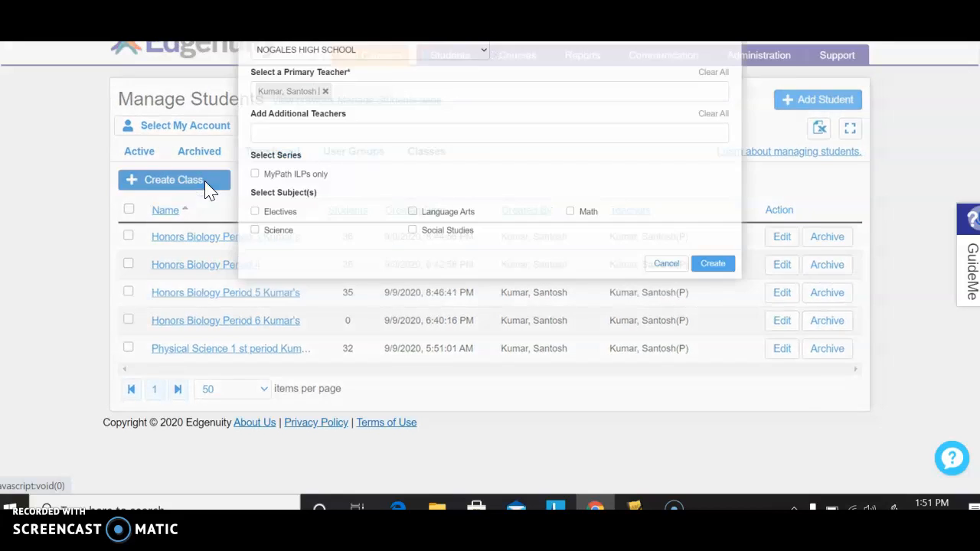
pyautogui.click(262, 113)
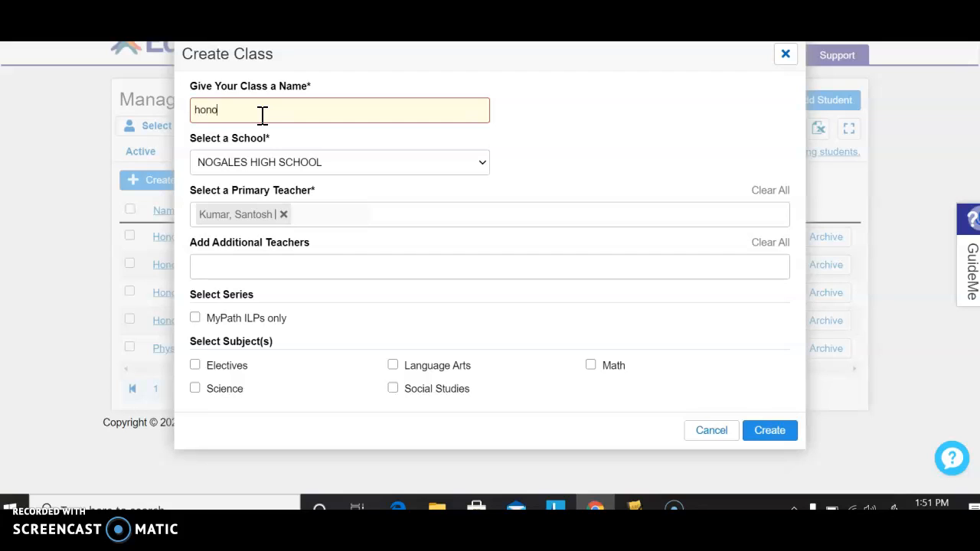
pyautogui.write('honors')
pyautogui.click(769, 431)
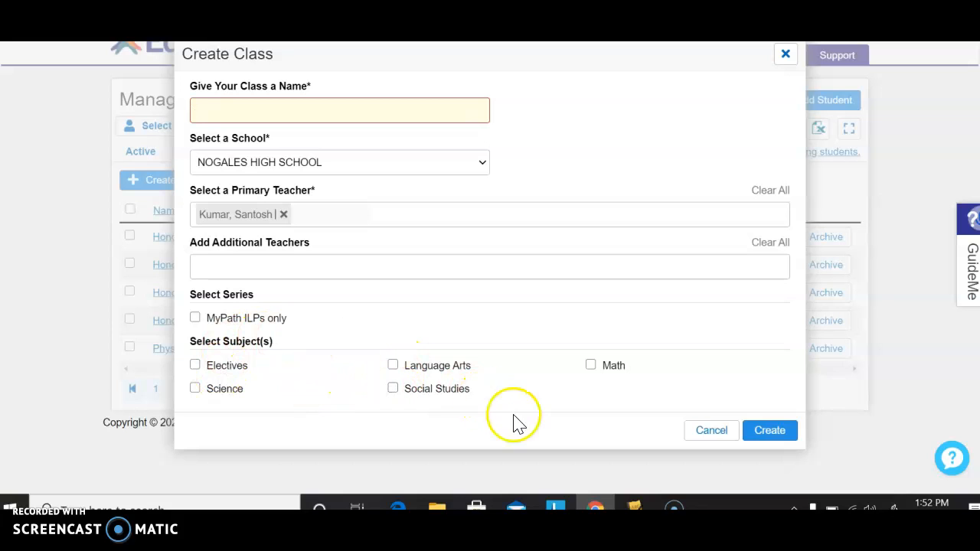
pyautogui.click(713, 433)
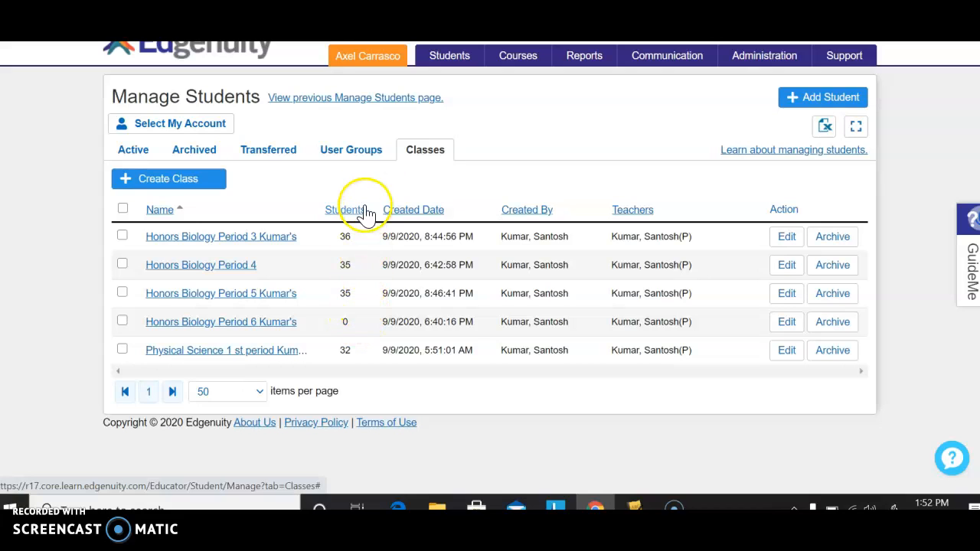
# Open the student management page from the home page and choose the teacher's P6 group in the Groups filter.
pyautogui.click(255, 55)
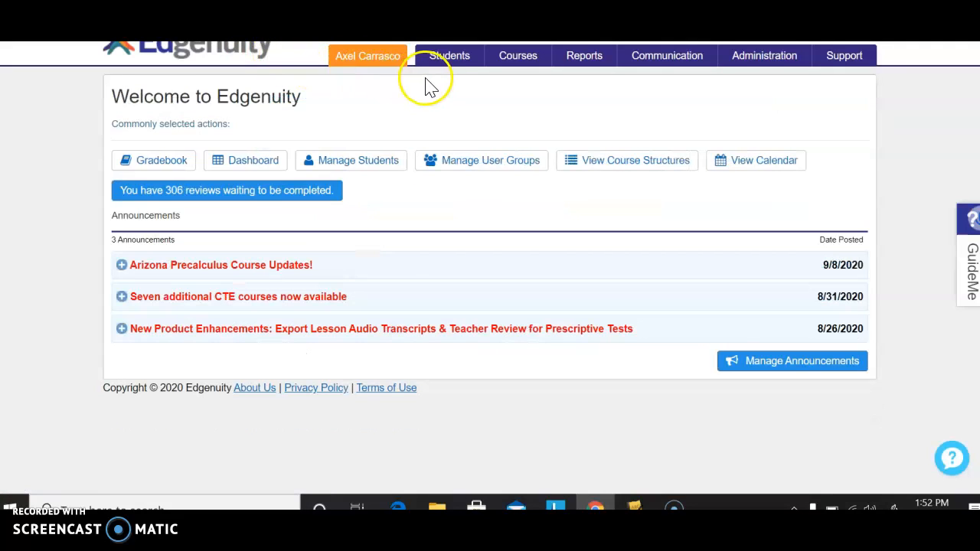
pyautogui.moveTo(446, 65)
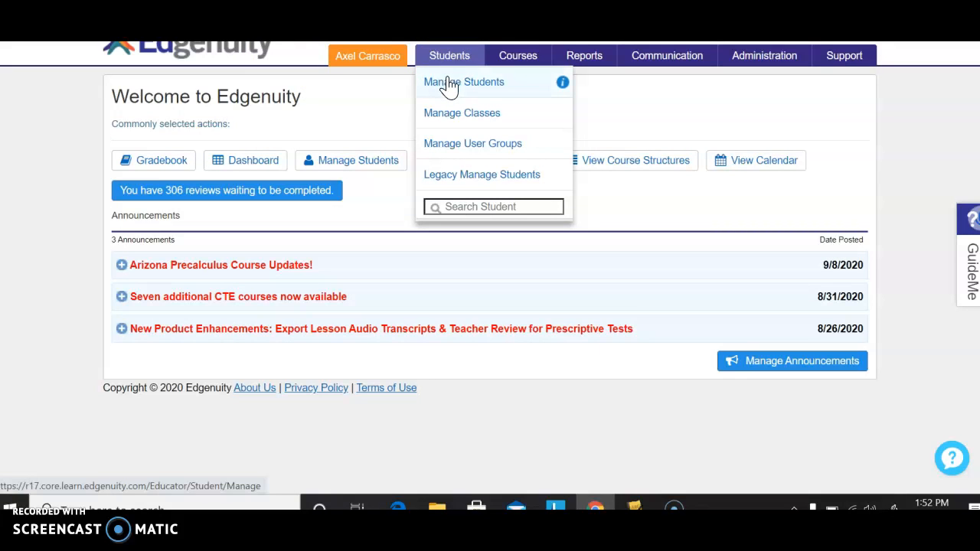
pyautogui.click(449, 84)
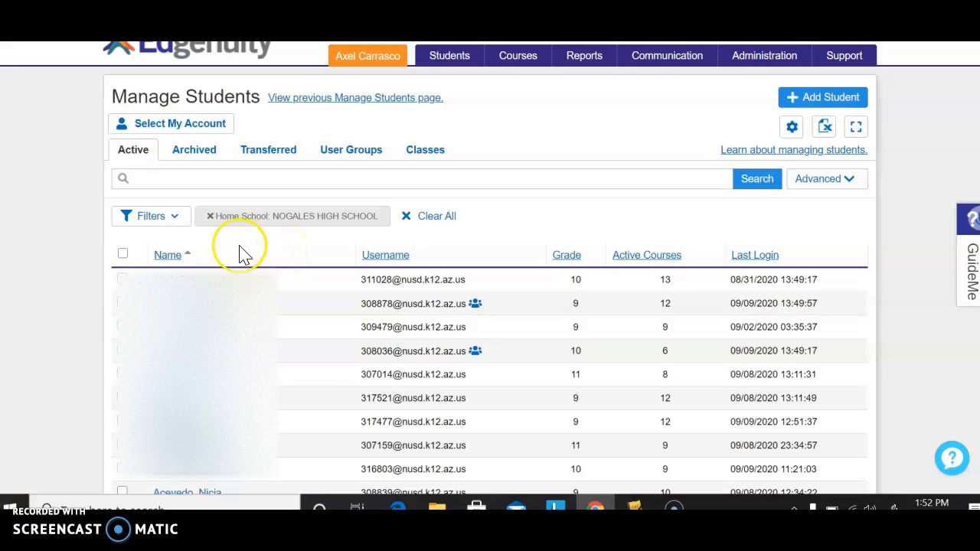
pyautogui.click(176, 222)
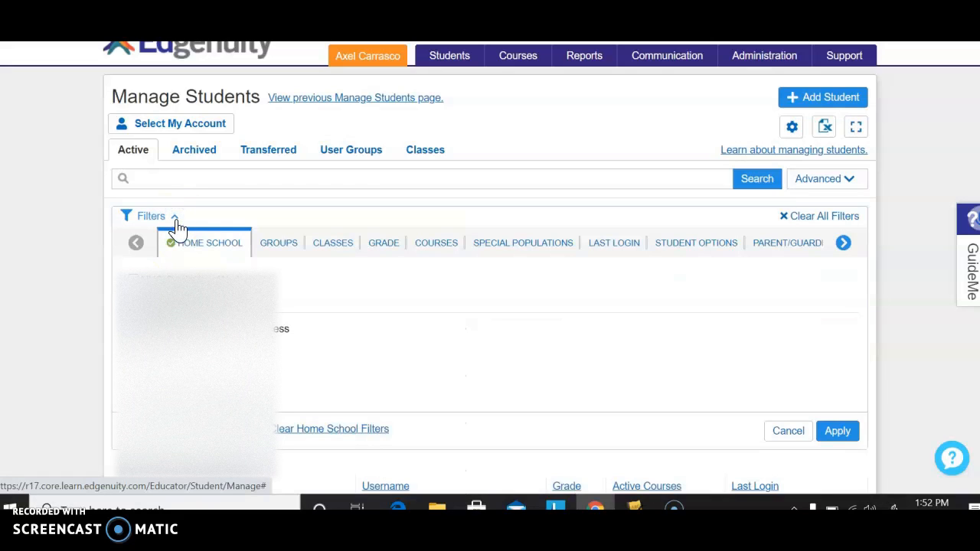
pyautogui.click(280, 245)
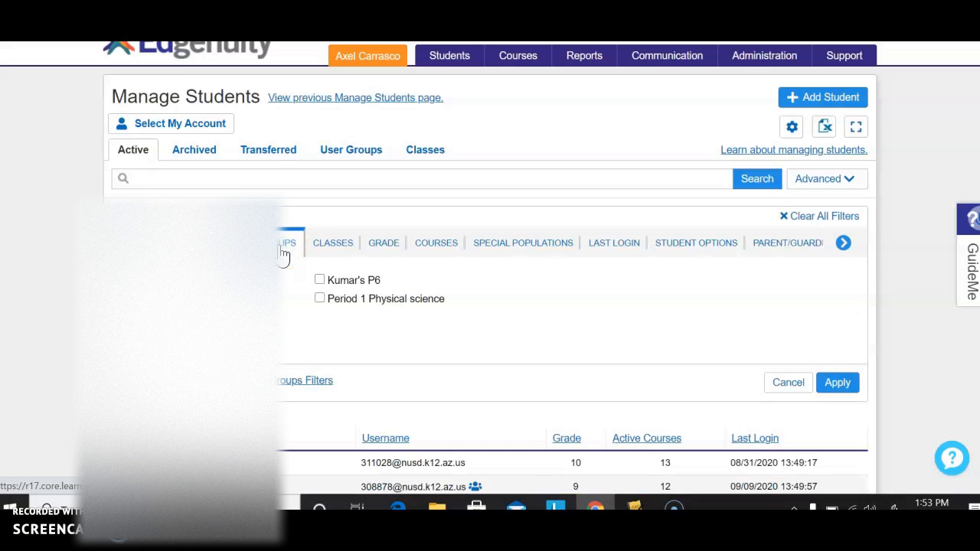
pyautogui.click(288, 312)
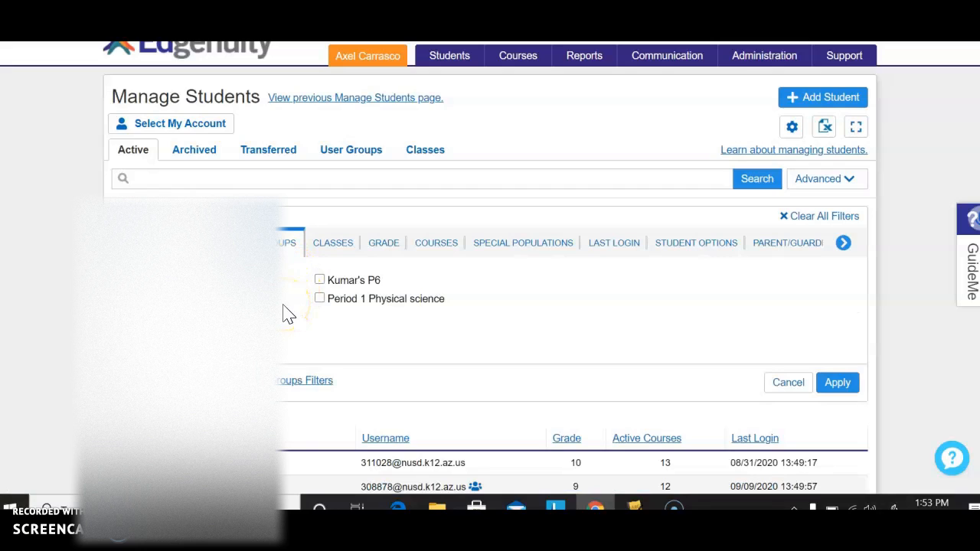
pyautogui.click(320, 281)
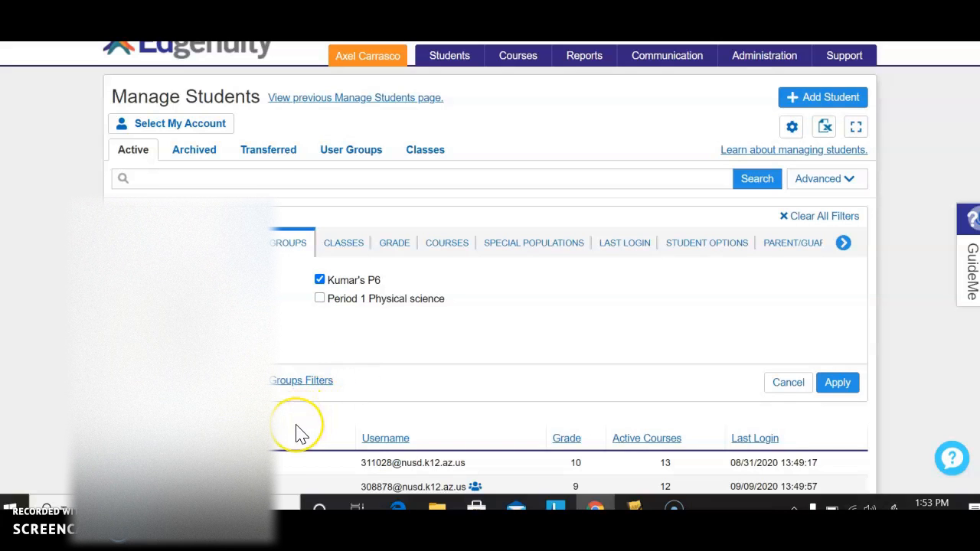
# Select all students on the current page and open the choices for adding them to classes.
pyautogui.scroll(-2, 299, 433)
pyautogui.scroll(-6, 301, 434)
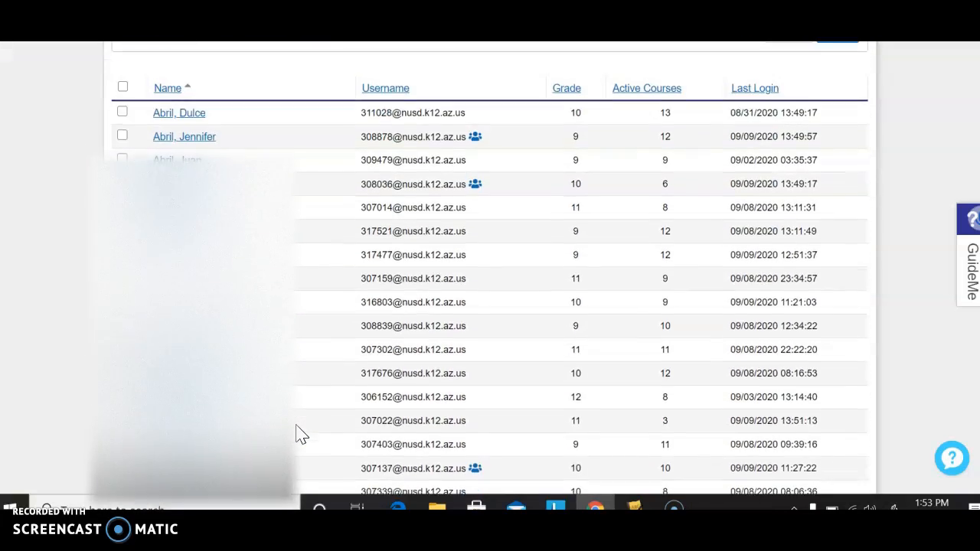
pyautogui.scroll(6, 301, 434)
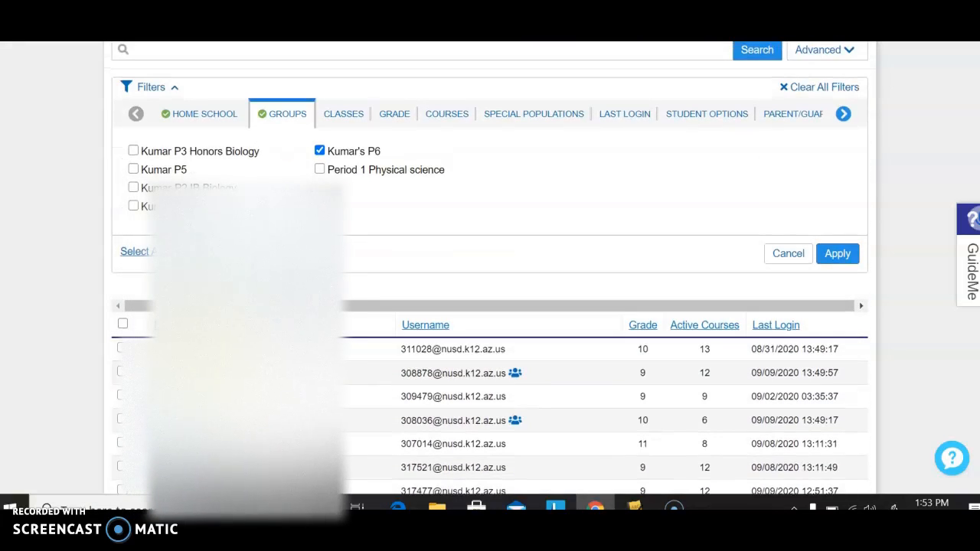
pyautogui.click(122, 326)
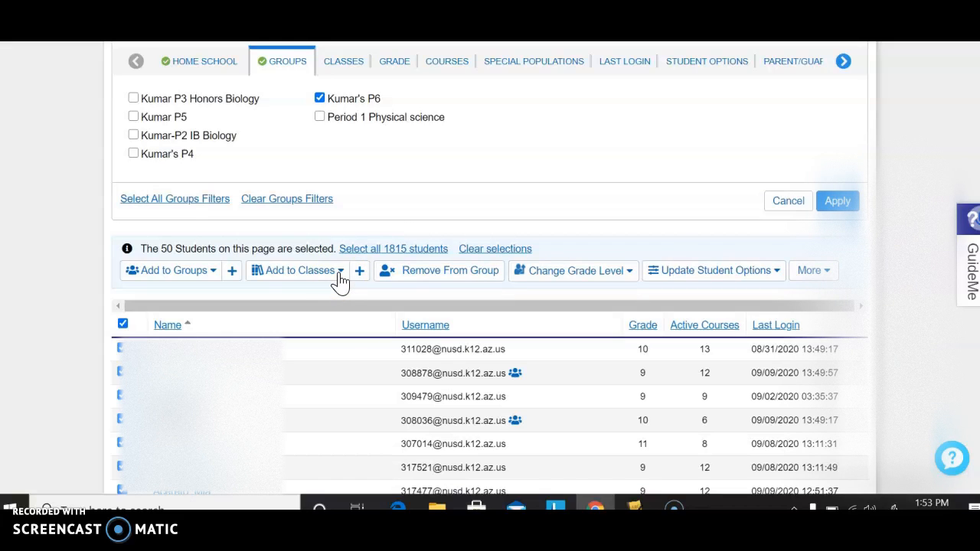
pyautogui.click(340, 272)
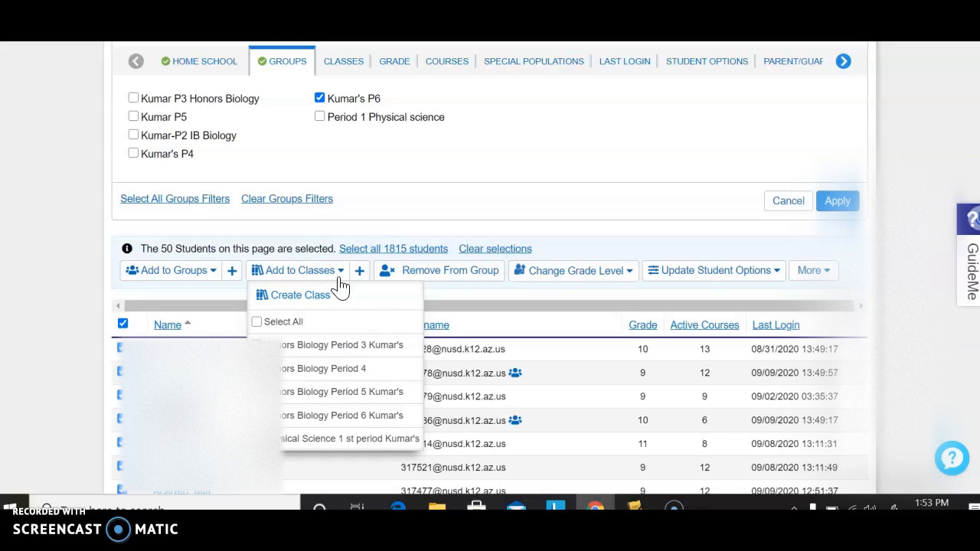
pyautogui.click(330, 311)
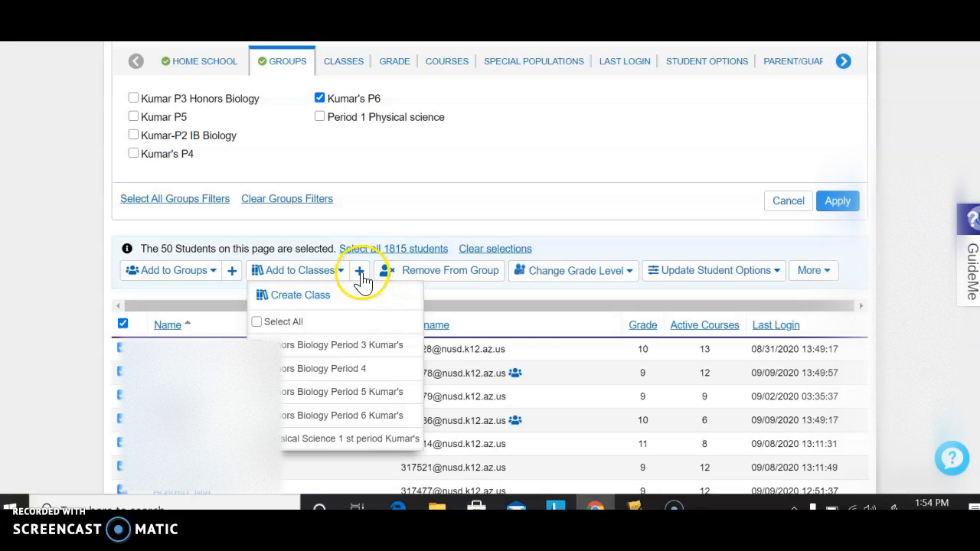
pyautogui.click(361, 272)
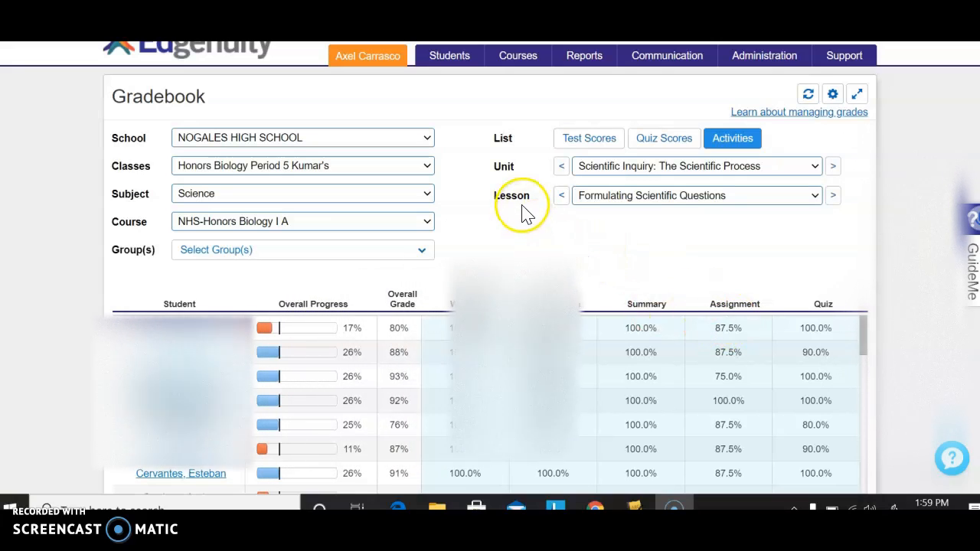
# Open the Gradebook for the class Honors Biology Period 4, with subject Science and course NHS-Honors Biology I A.
pyautogui.click(516, 66)
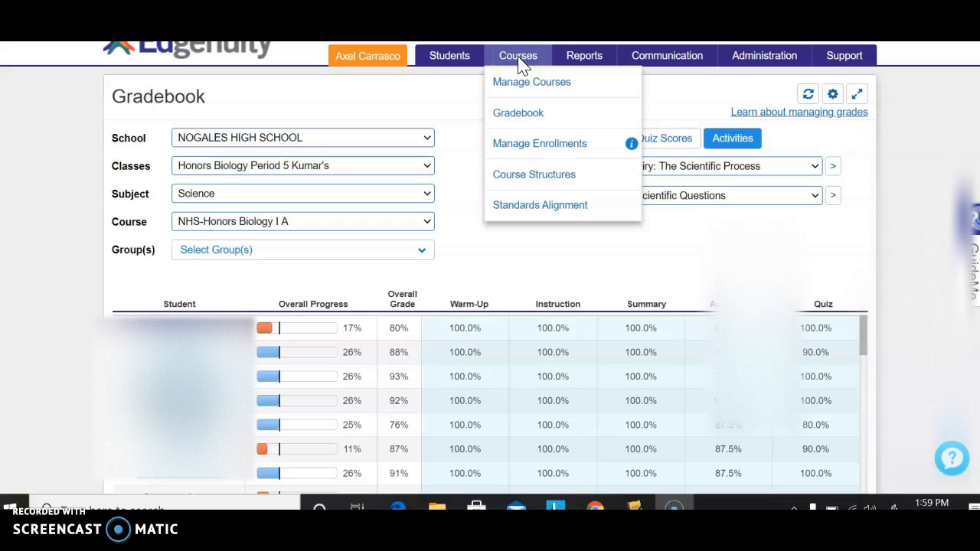
pyautogui.click(521, 124)
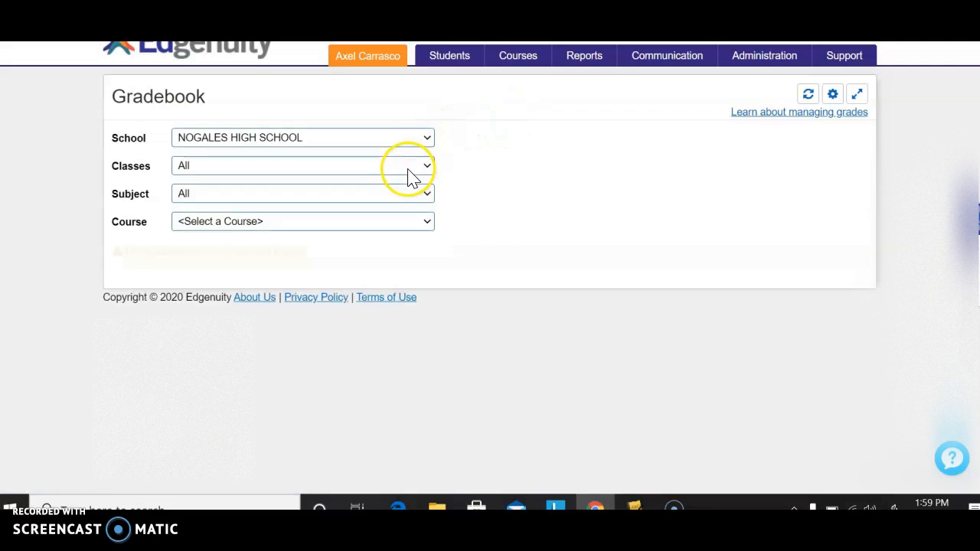
pyautogui.click(412, 170)
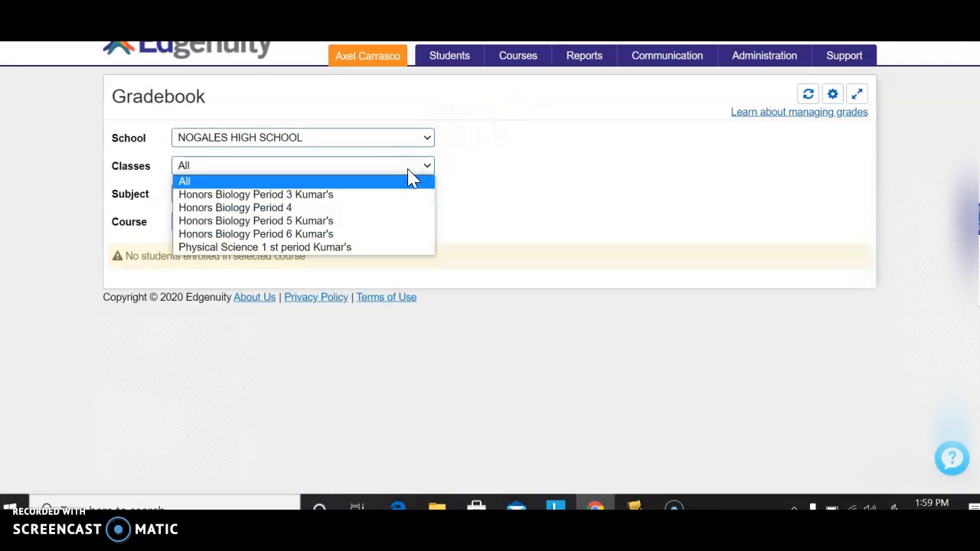
pyautogui.click(340, 208)
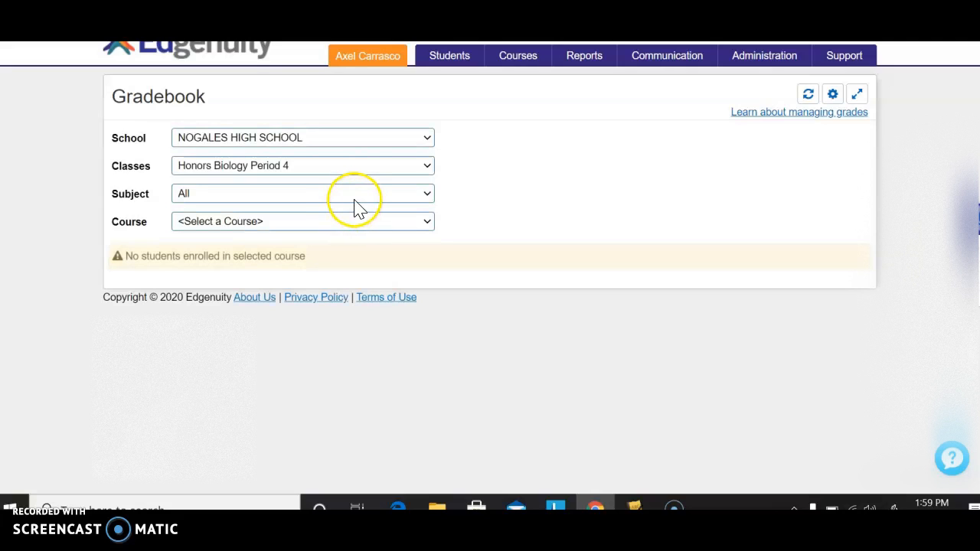
pyautogui.click(357, 203)
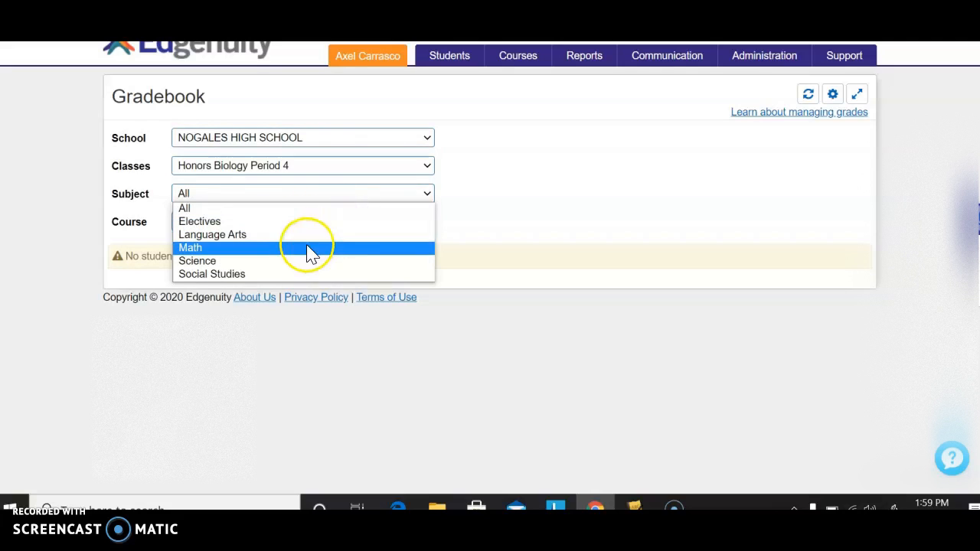
pyautogui.click(296, 262)
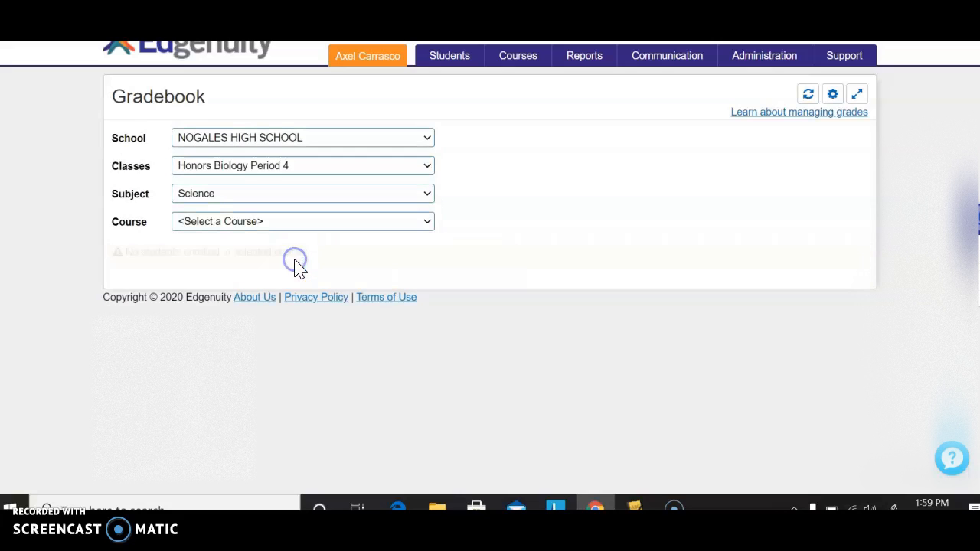
pyautogui.click(335, 225)
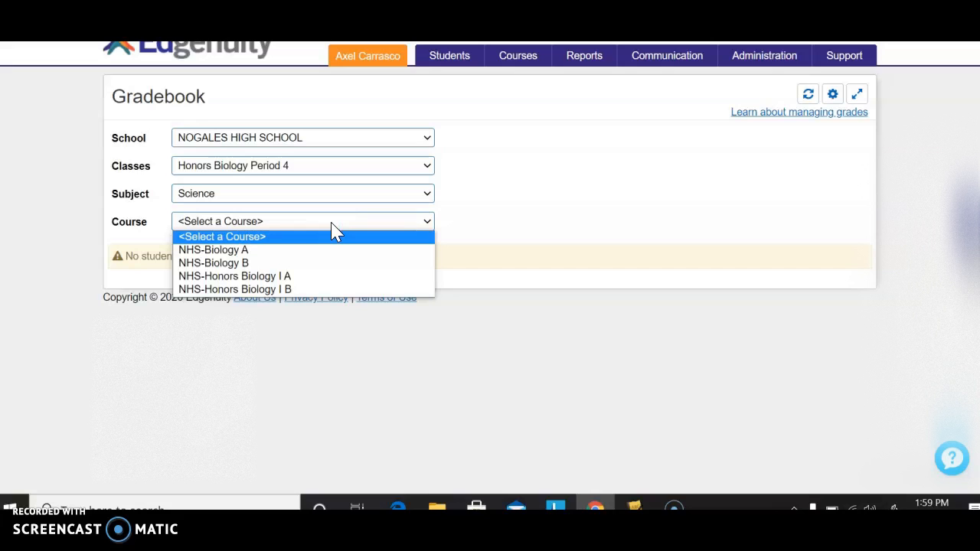
pyautogui.click(277, 277)
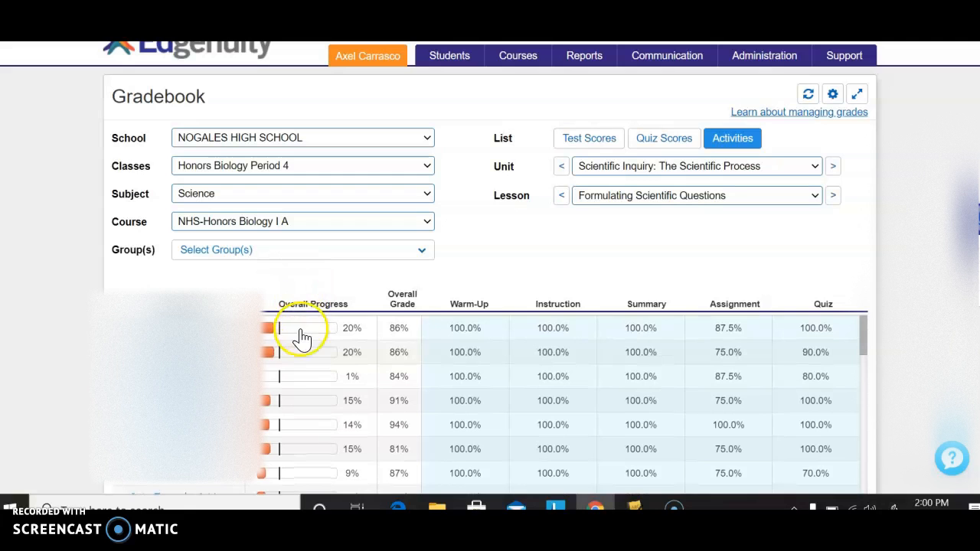
# Look through the class's overall progress and activity grades, and return to the home page.
pyautogui.scroll(-2, 303, 366)
pyautogui.scroll(-10, 303, 366)
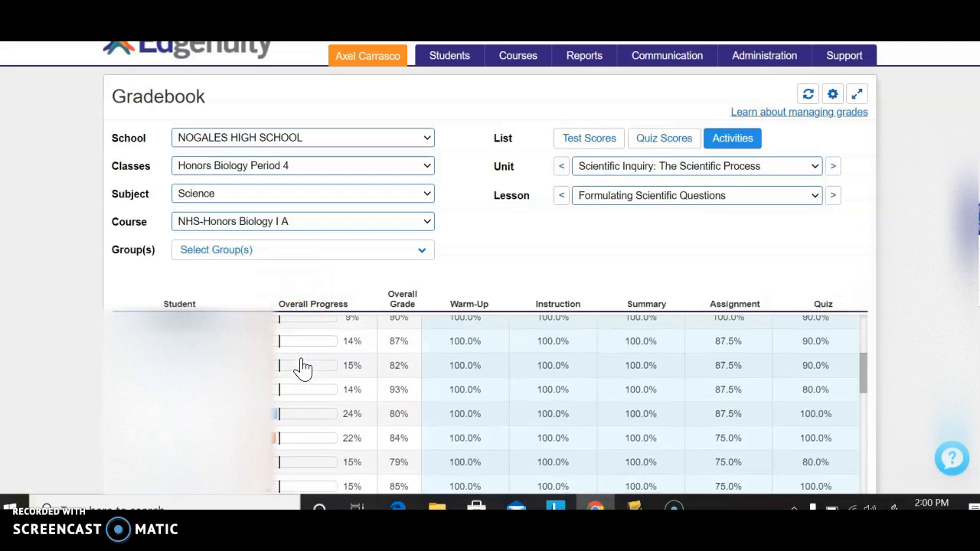
pyautogui.scroll(10, 304, 366)
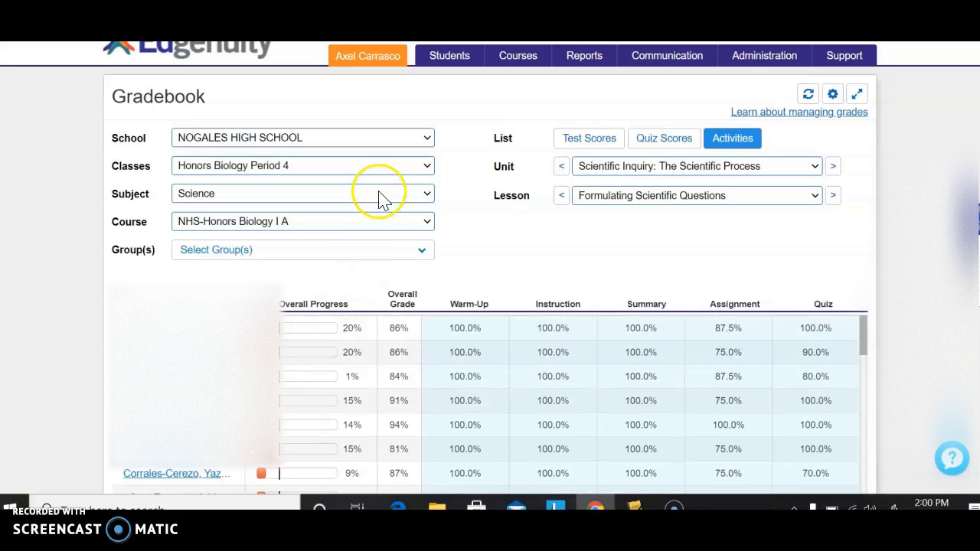
pyautogui.click(252, 58)
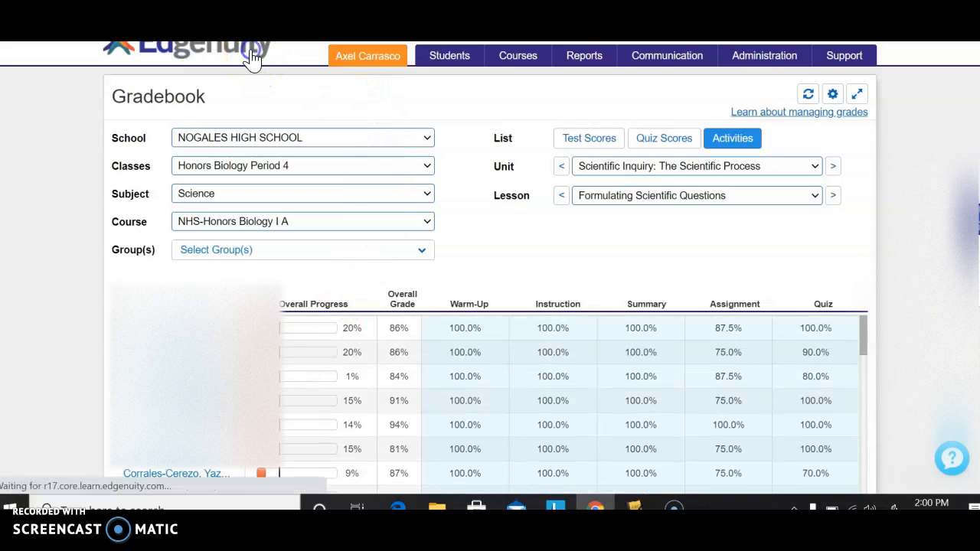